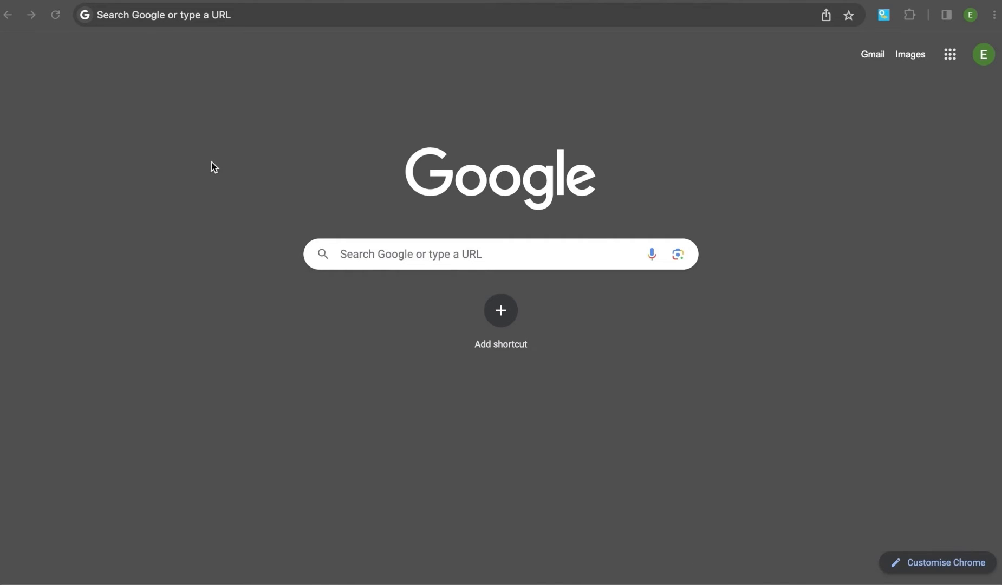
Step: Go to marketplace.zoho.com and open the Google Calendar for Zoho Books app page
left_click(142, 16)
type("marketpl")
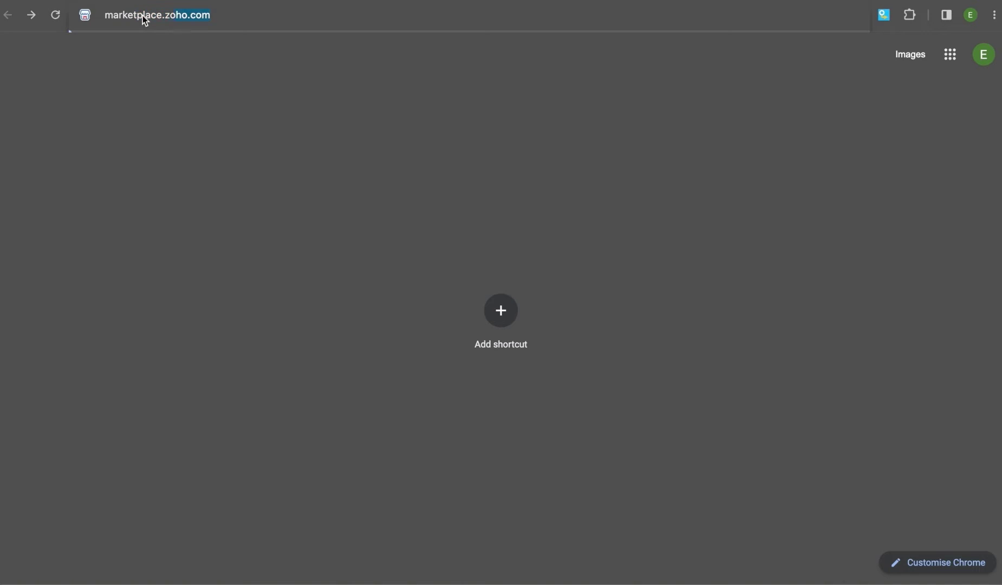
type("ace.zoho.")
key("Return")
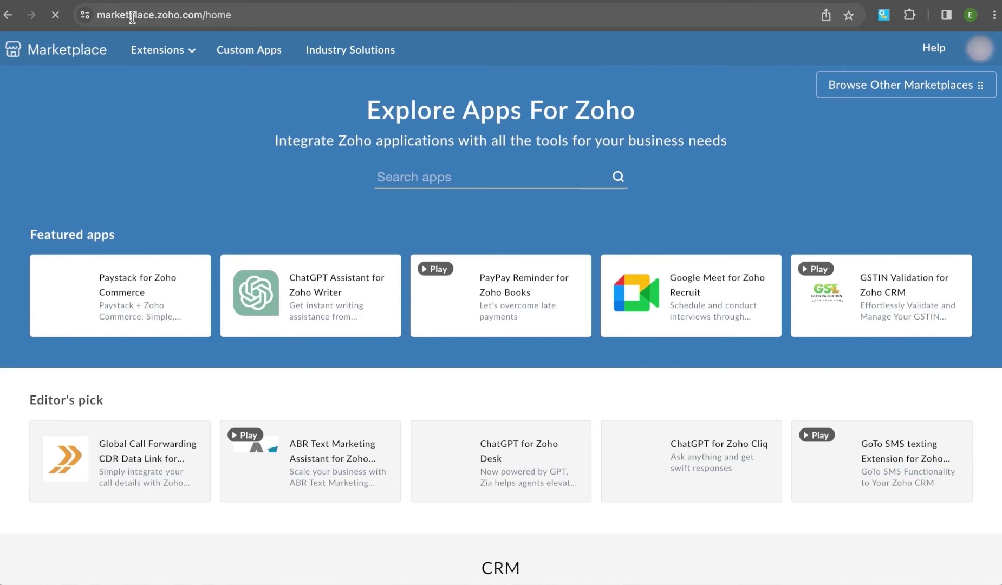
left_click(390, 179)
type("Go")
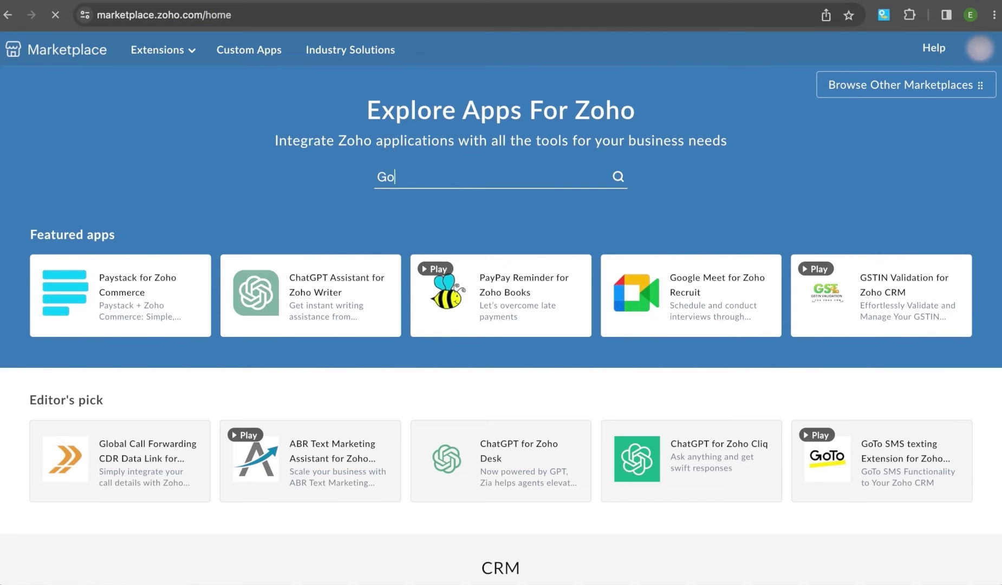
type("ogle Calendar for Zoho Books")
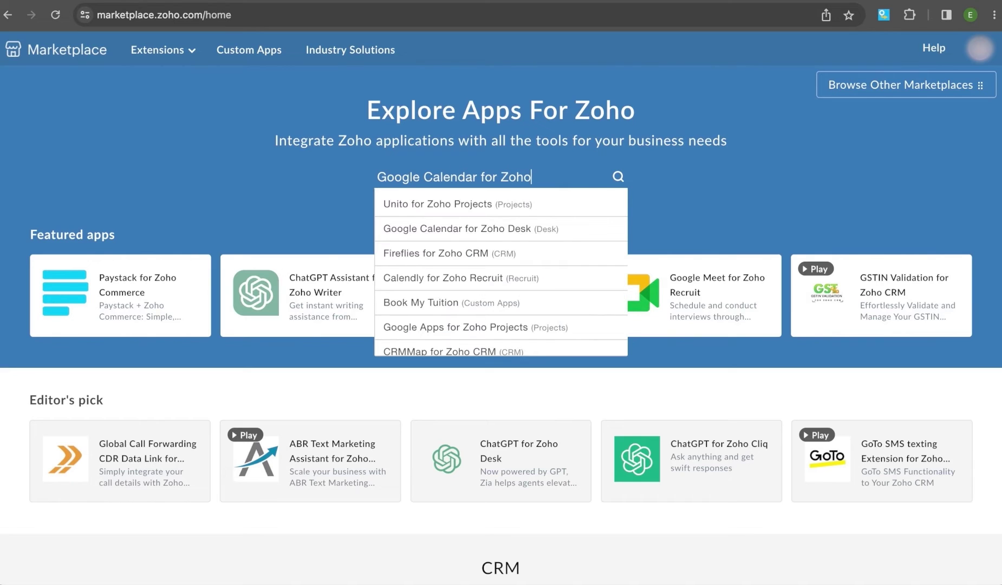
left_click(390, 204)
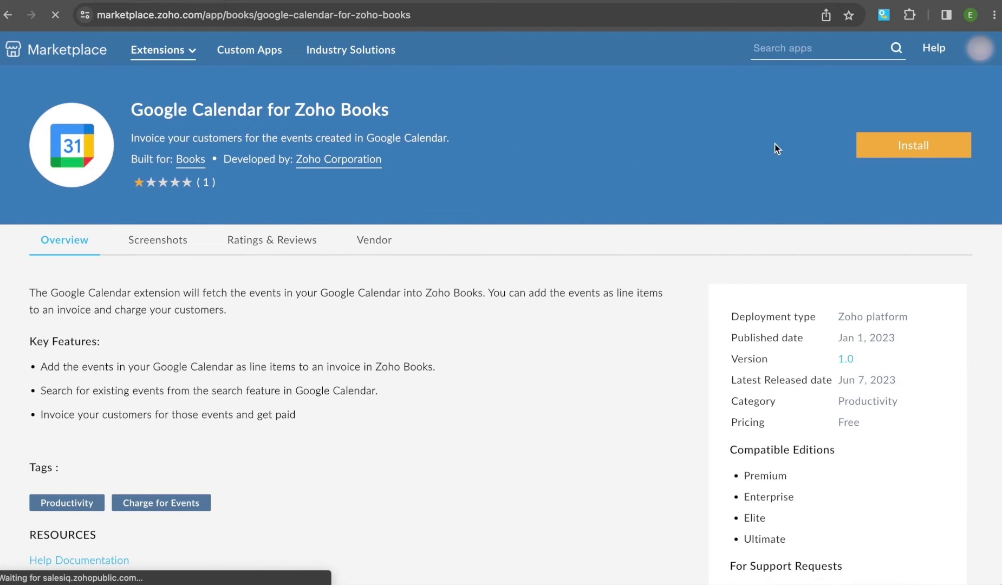
Step: Install it into the Zylker IND portal, accepting both the vendor and Marketplace terms
left_click(872, 151)
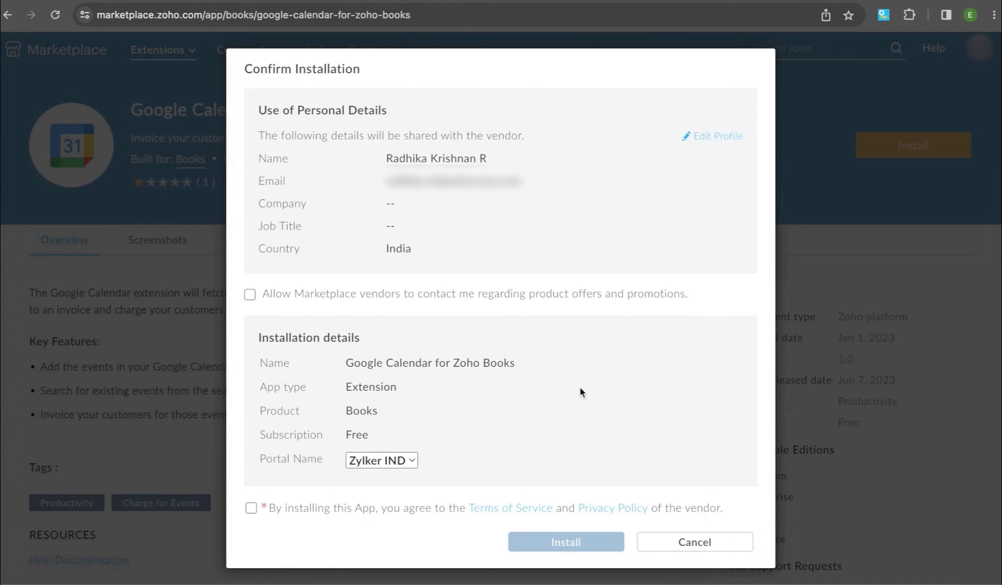
left_click(413, 460)
left_click(413, 460)
scroll(411, 458, "down", 1)
left_click(251, 478)
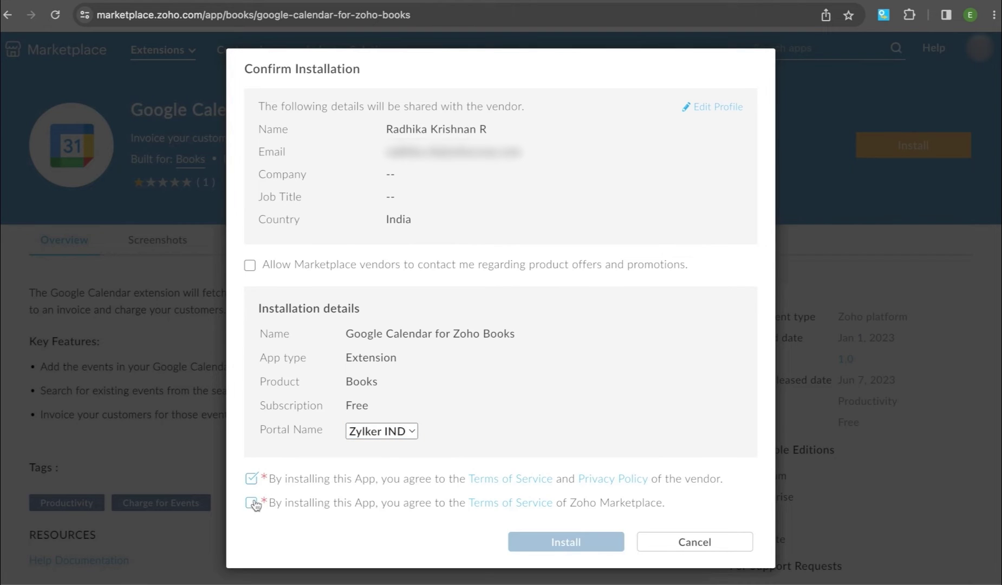
left_click(252, 503)
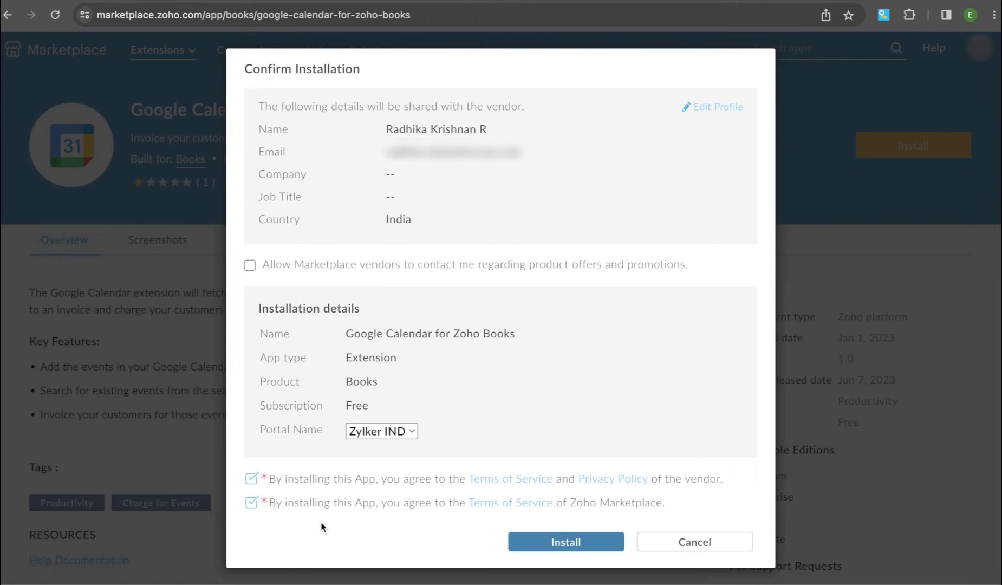
left_click(523, 539)
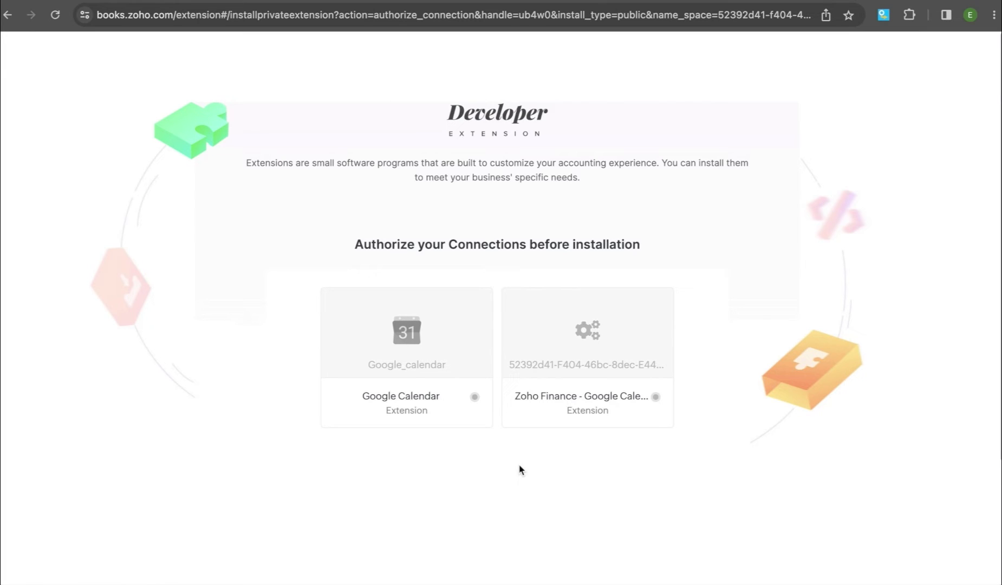
Step: Authorize the Zoho Finance connection, granting the extension access to invoice data
mouse_move(560, 413)
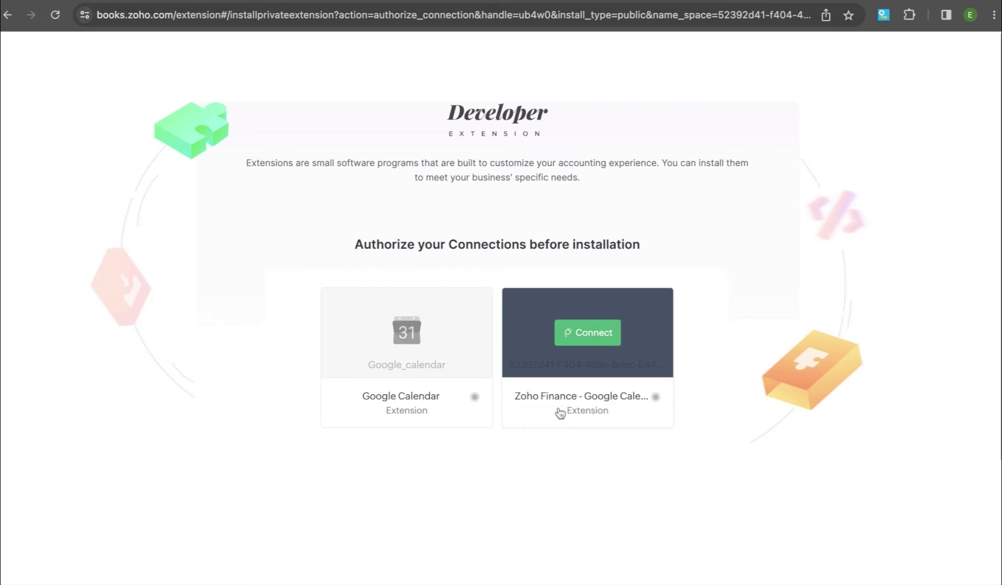
left_click(585, 340)
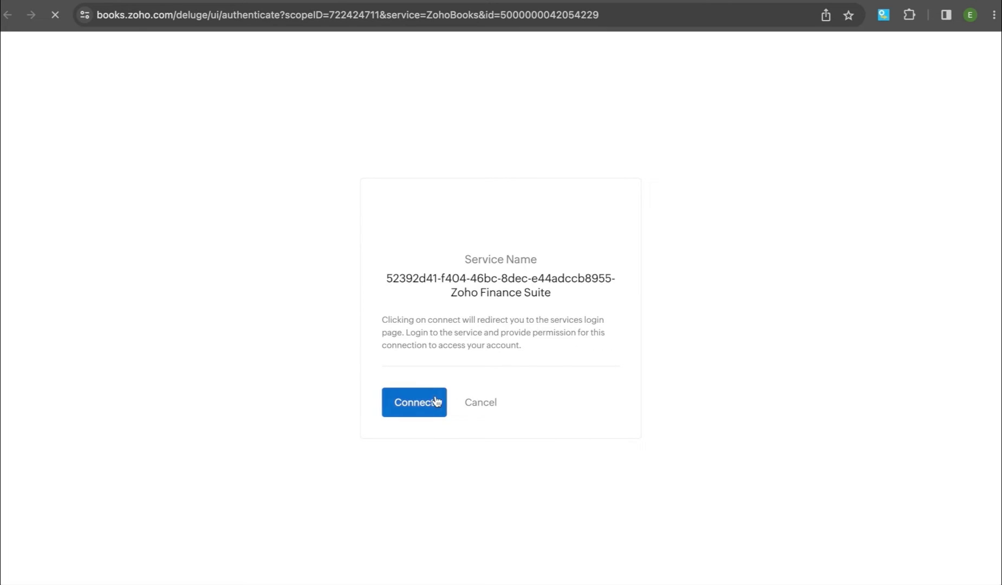
left_click(436, 402)
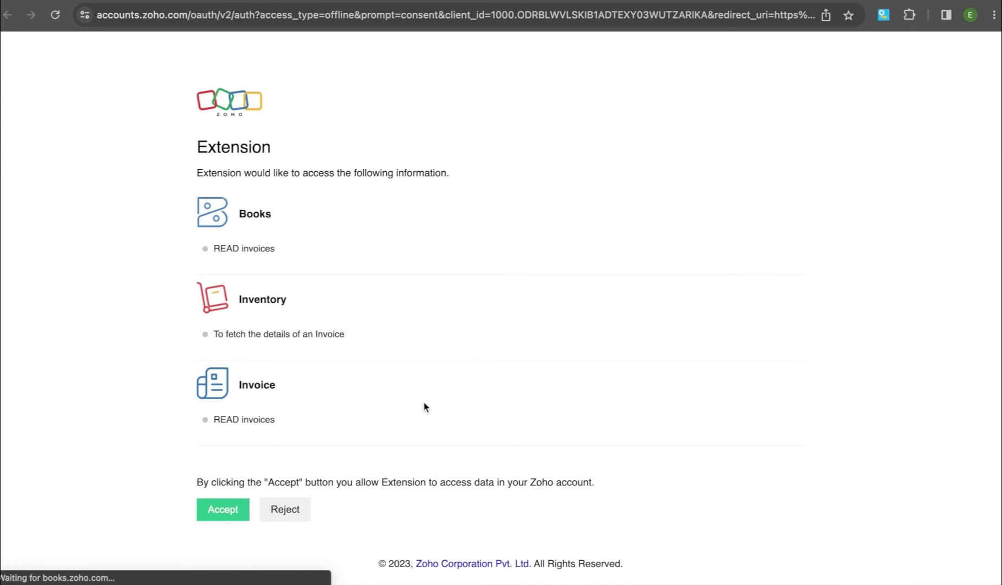
left_click(234, 508)
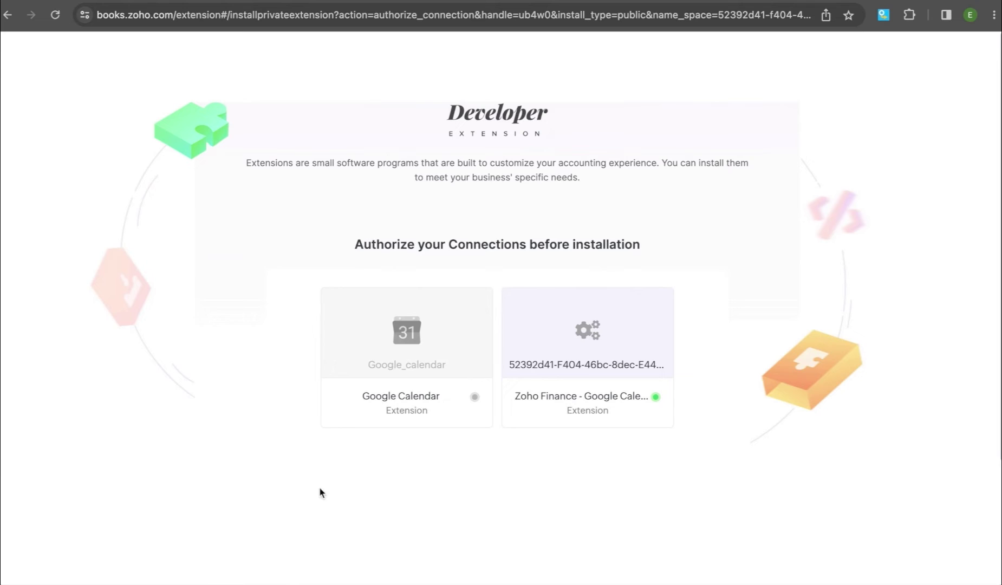
Step: Authorize the Google Calendar connection for Zoho Flow using the chosen Google account
mouse_move(395, 364)
left_click(395, 341)
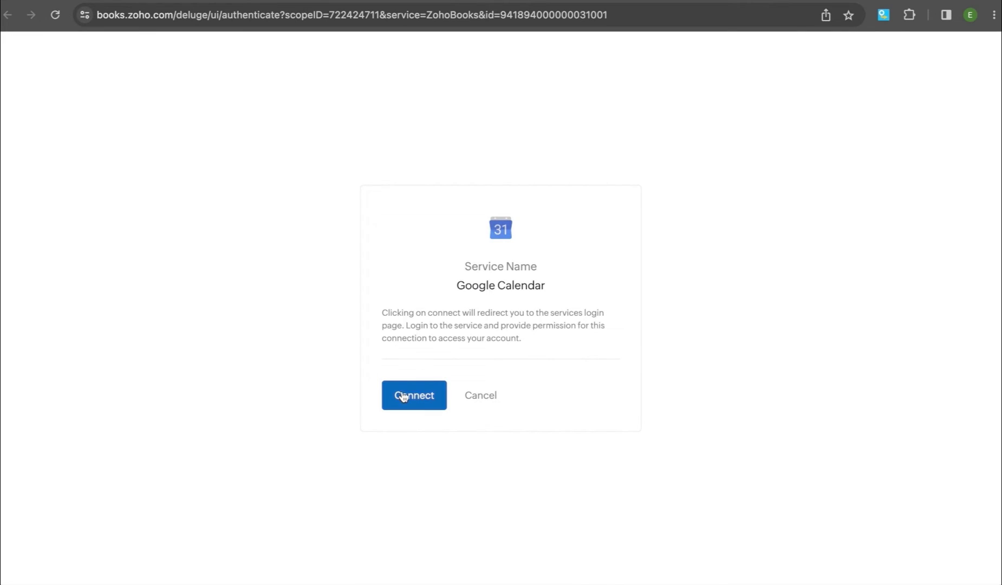
left_click(401, 395)
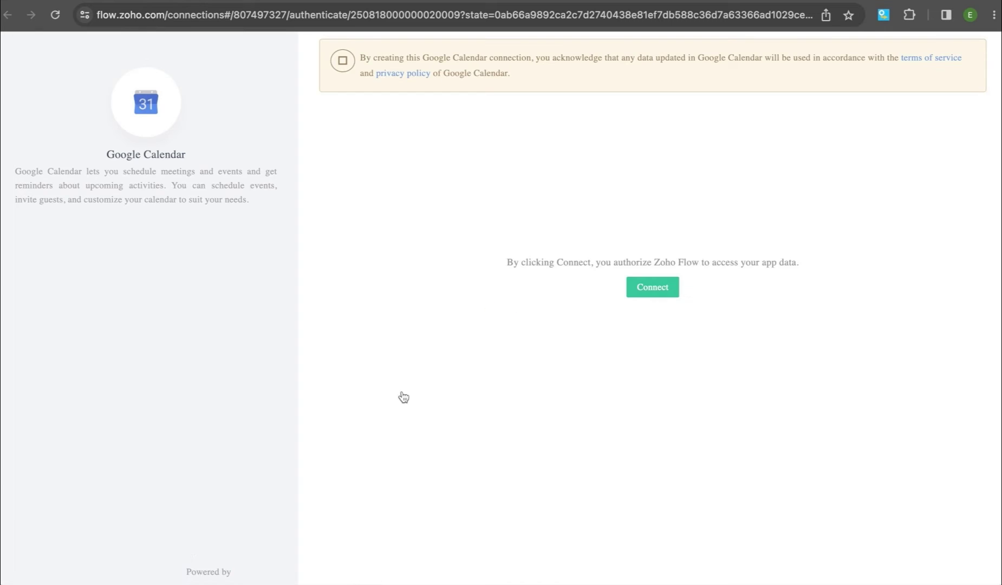
left_click(645, 287)
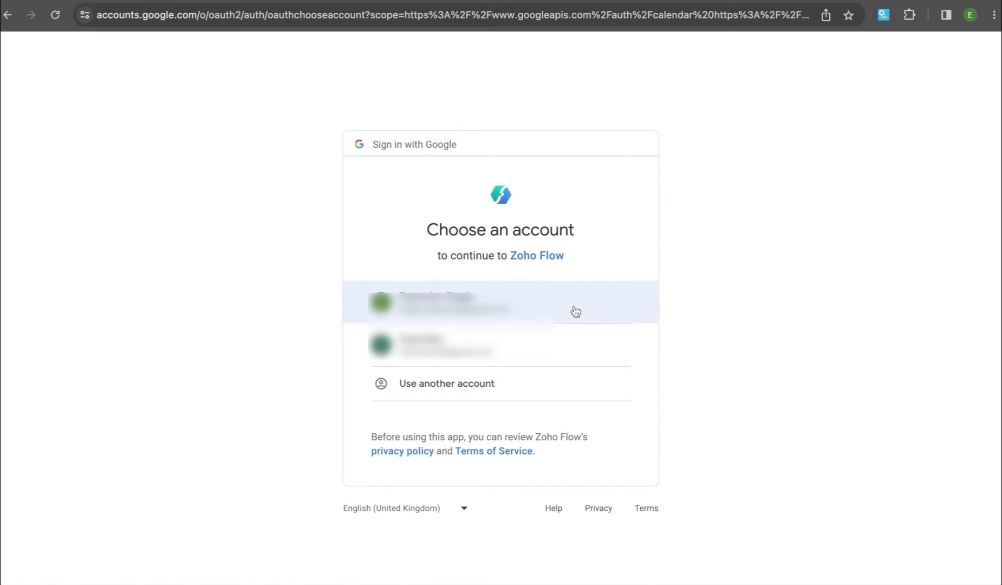
left_click(573, 310)
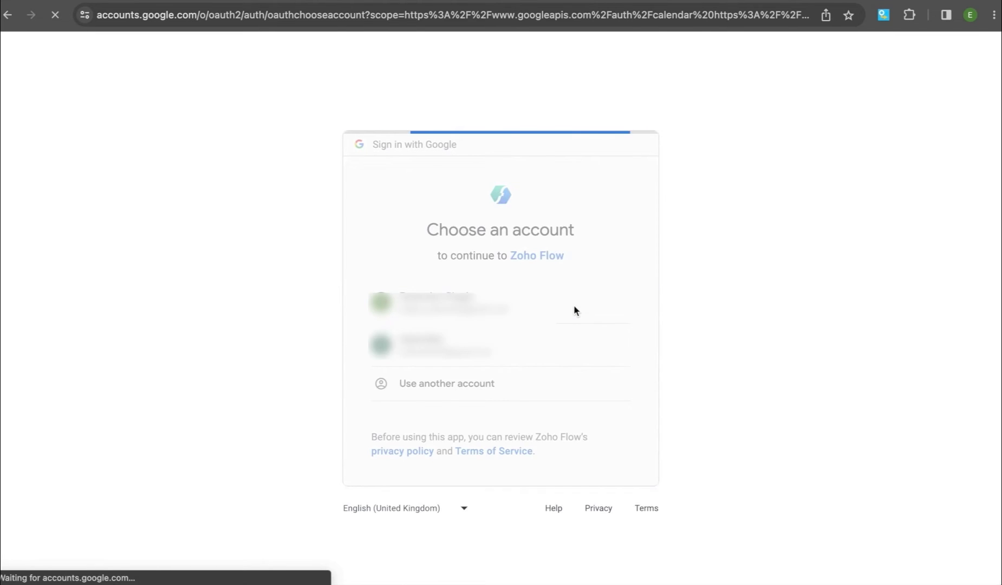
left_click(575, 509)
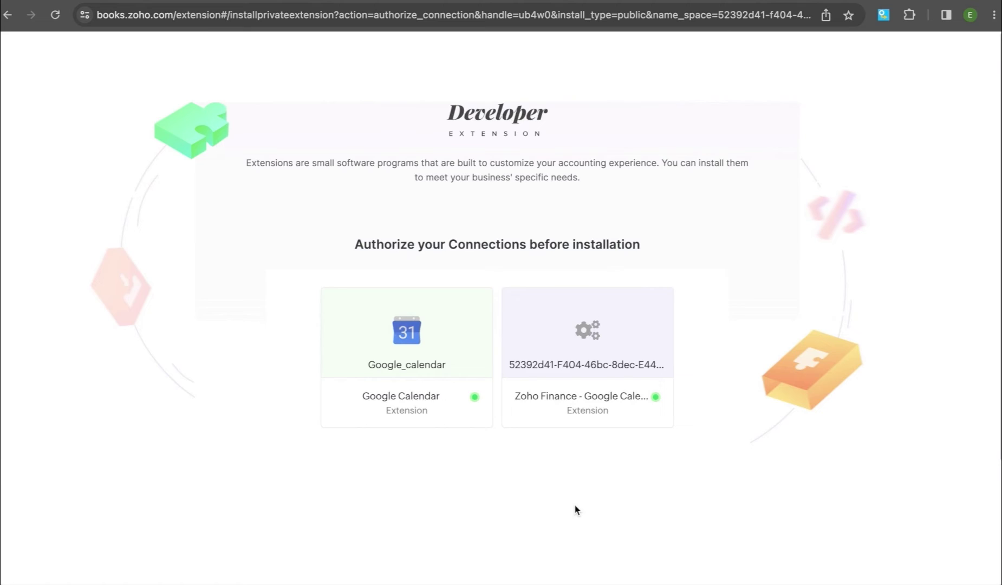
scroll(575, 510, "down", 2)
Step: Finish installing the extension and start a new invoice
left_click(528, 565)
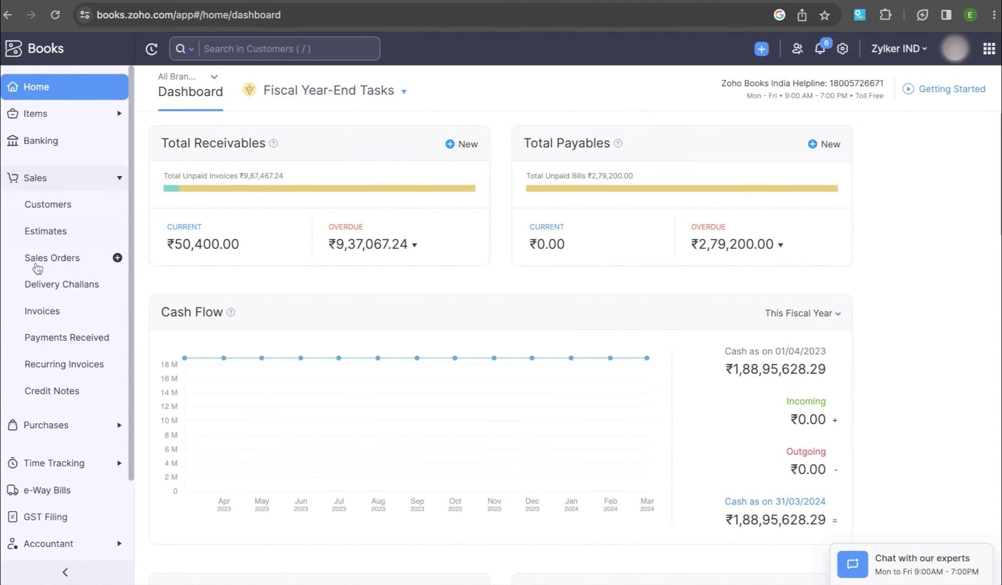
left_click(40, 313)
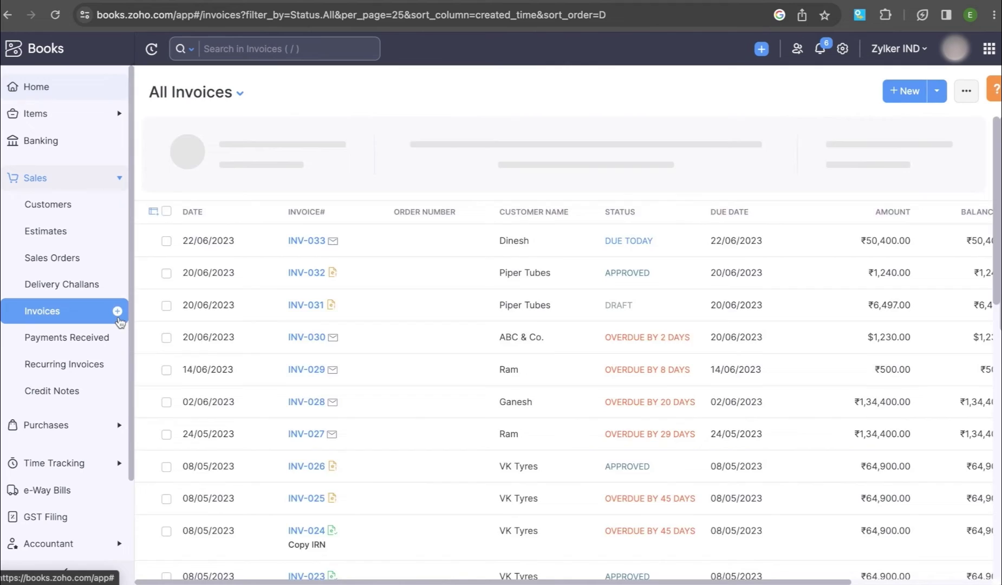
left_click(118, 313)
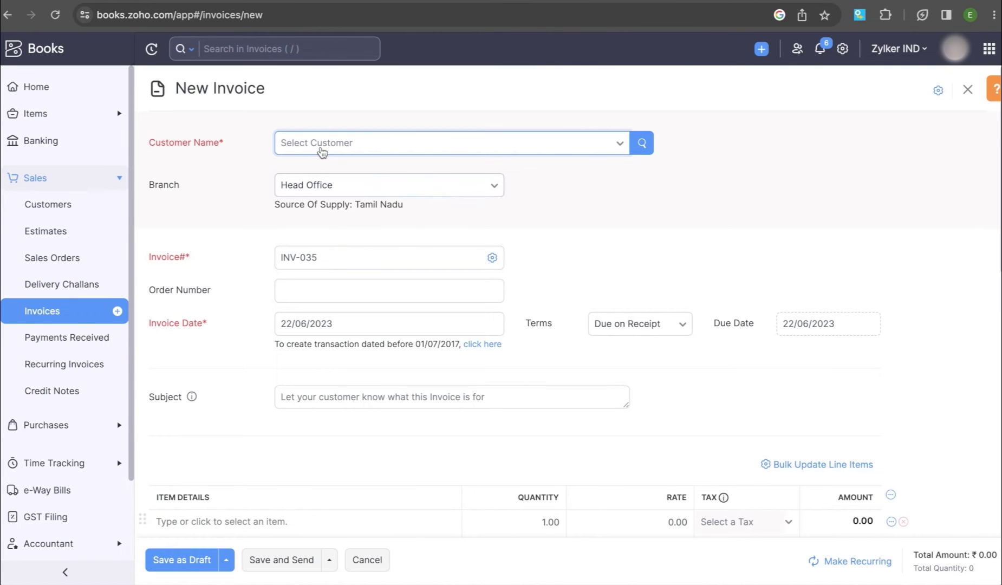
Step: Set customer CSK Enterprises and invoice date 22 June 2023, then show the add-line options
left_click(327, 143)
type("CSK")
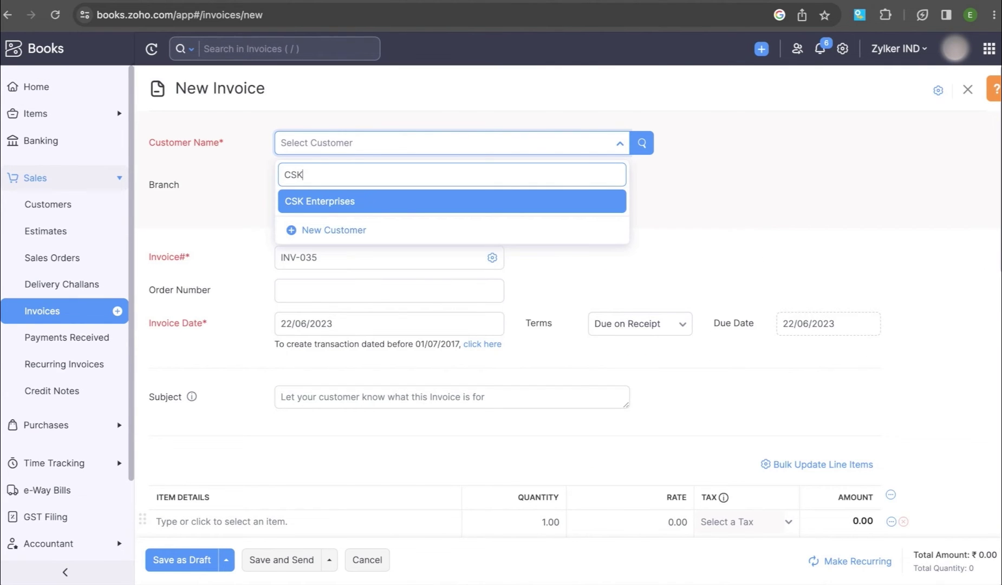
left_click(325, 200)
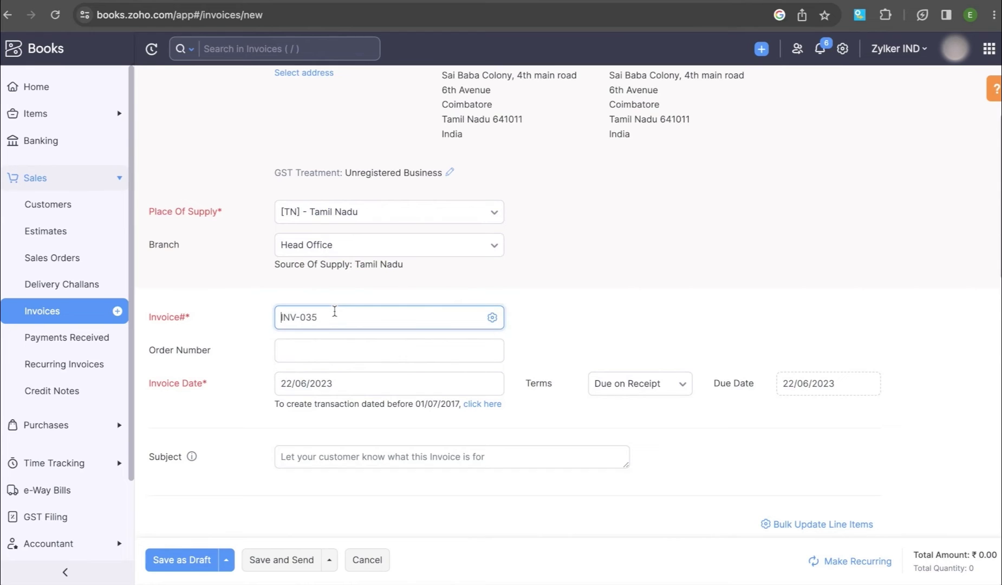
left_click(336, 383)
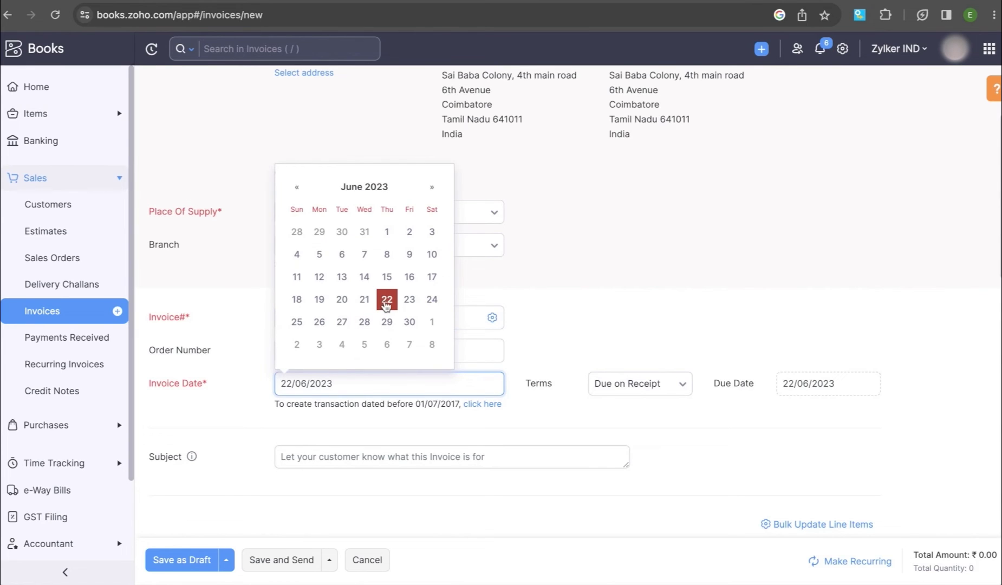
left_click(385, 301)
scroll(386, 303, "down", 3)
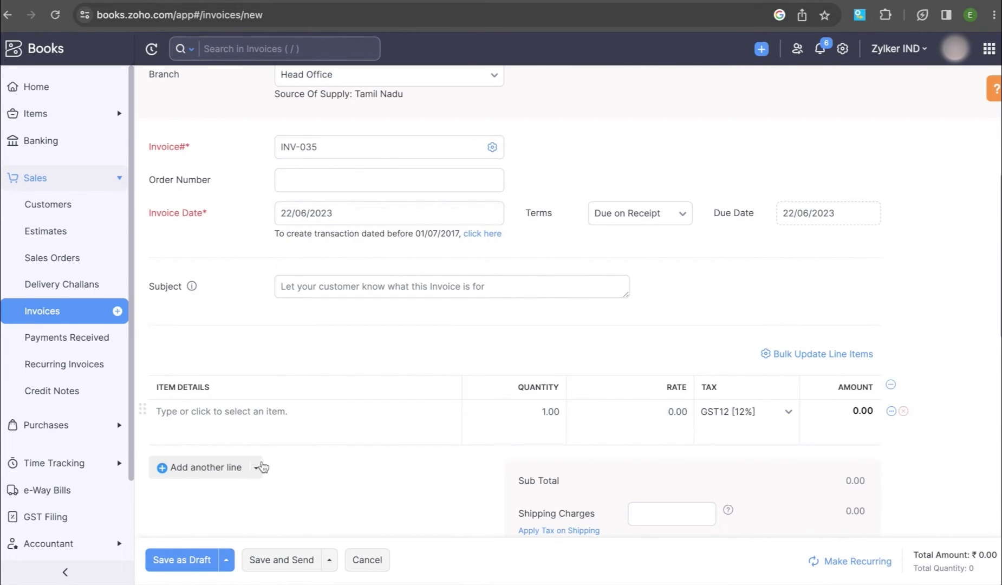
left_click(260, 467)
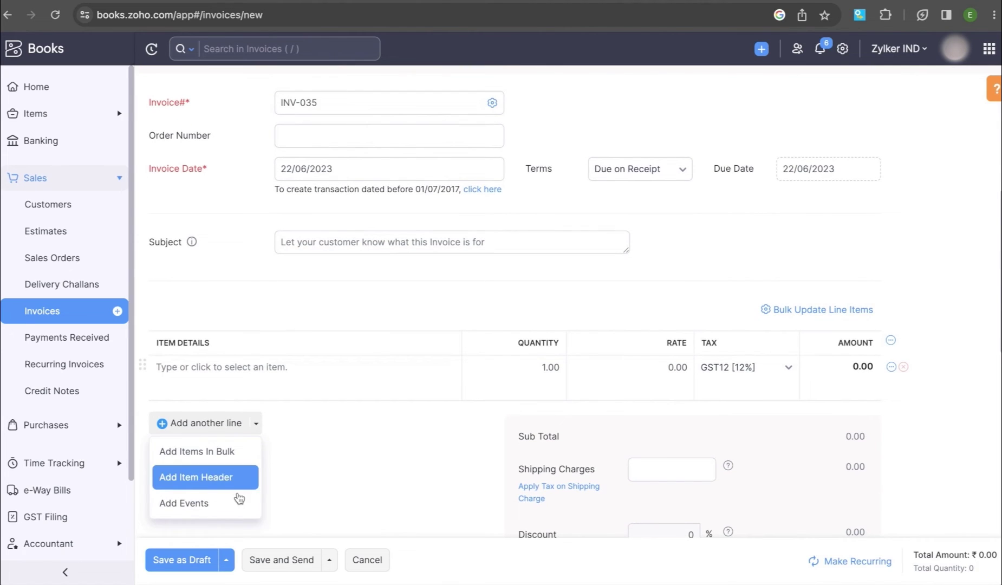
Step: Add calendar events as invoice lines and search the events for CSK
left_click(237, 500)
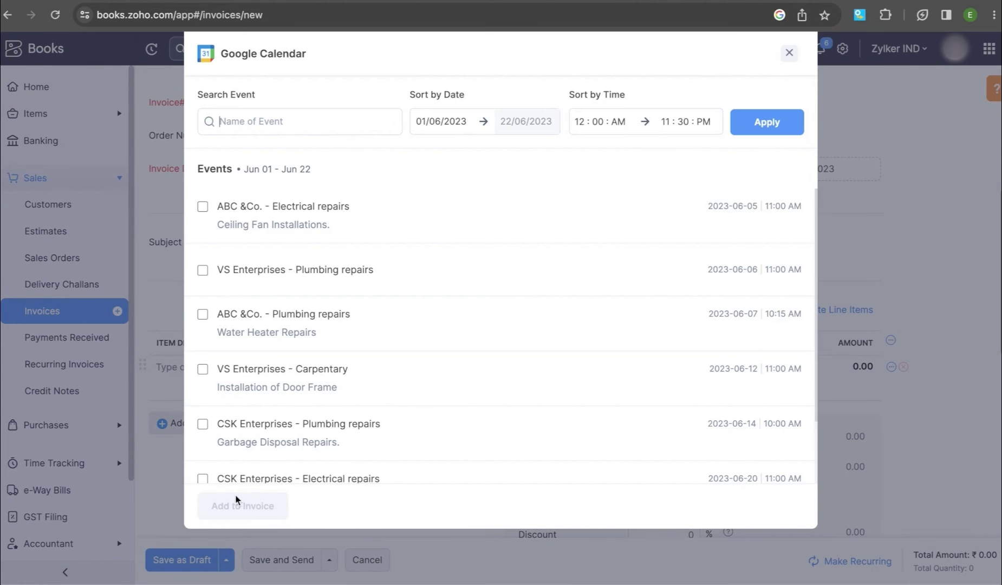
scroll(280, 210, "down", 3)
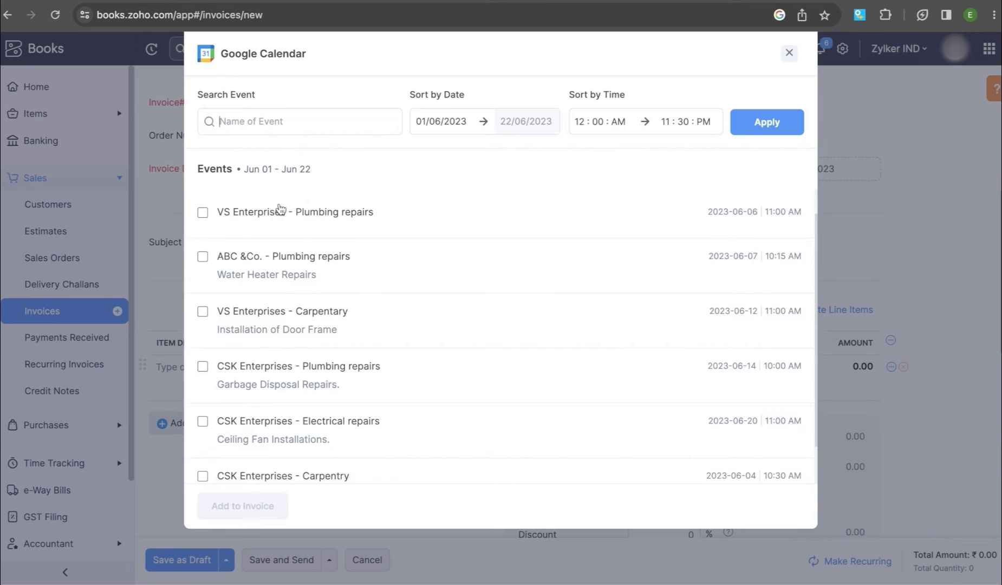
scroll(280, 210, "up", 3)
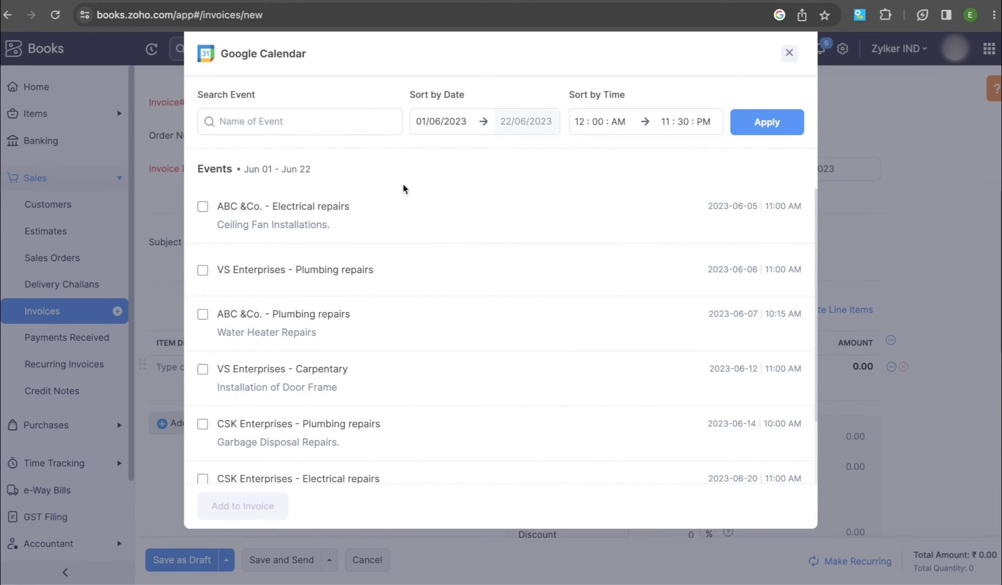
left_click(293, 118)
type("CSK")
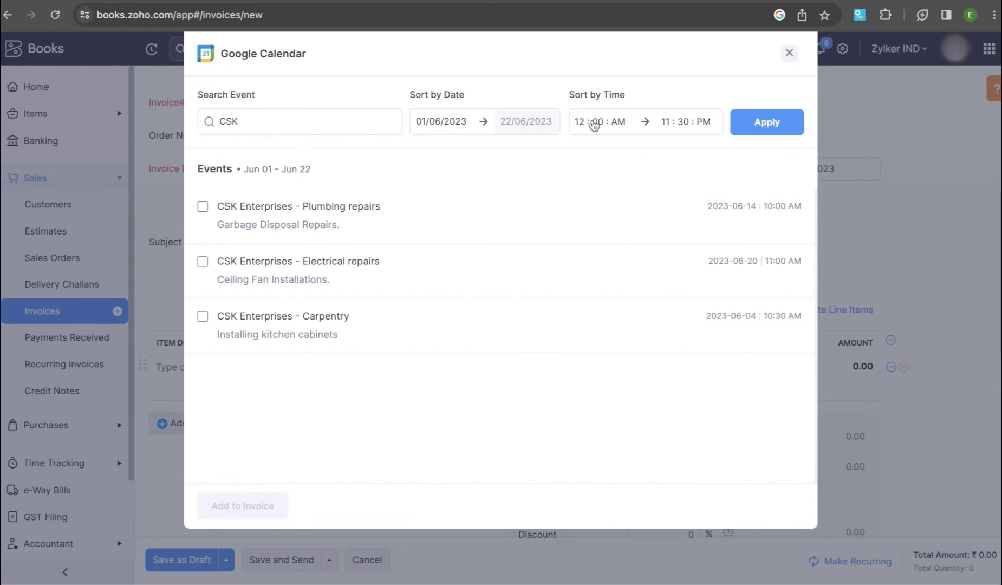
Step: Filter events from 01/05/2023 to 30/06/2023 and tick the Plumbing repairs event
left_click(440, 122)
left_click(429, 160)
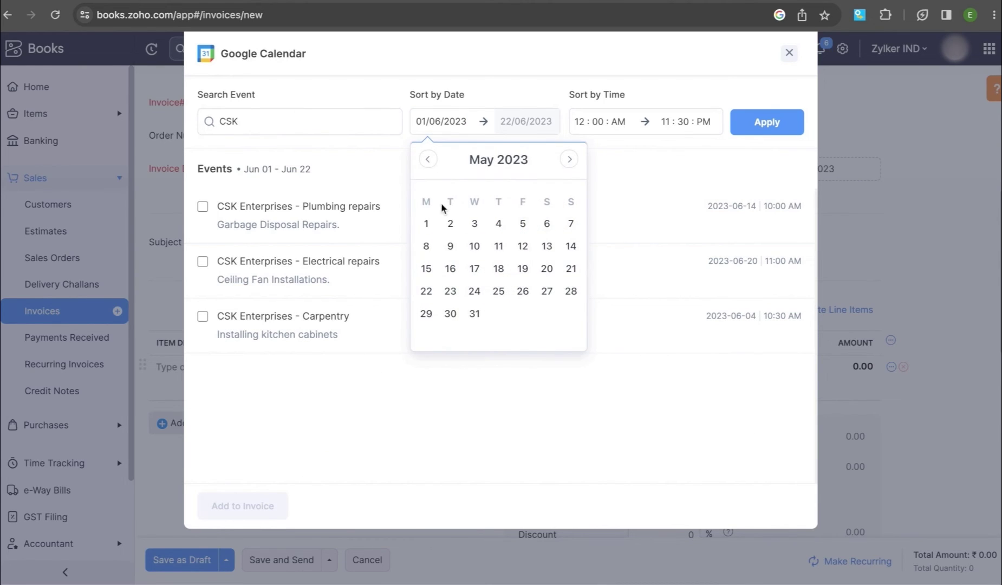
left_click(570, 159)
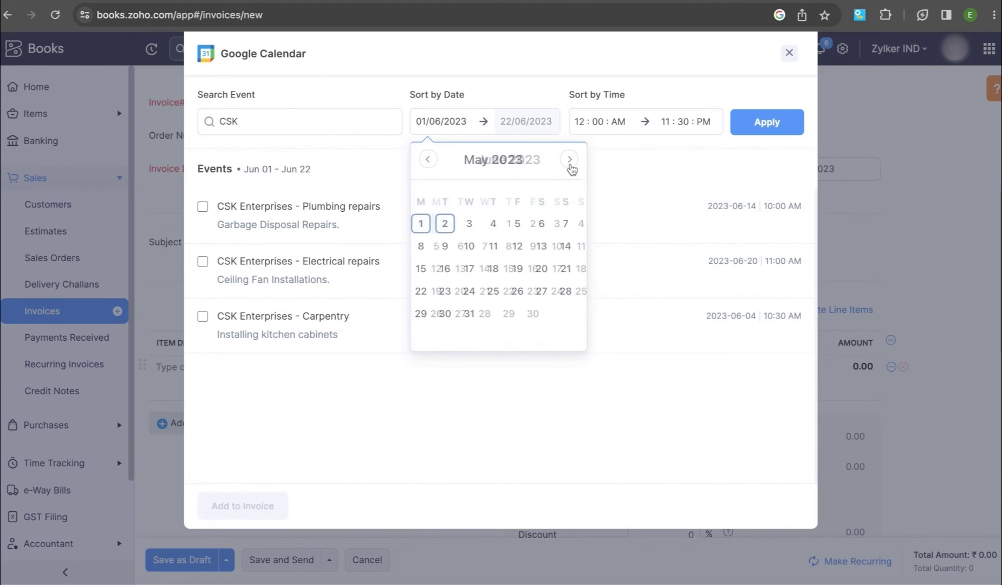
left_click(524, 313)
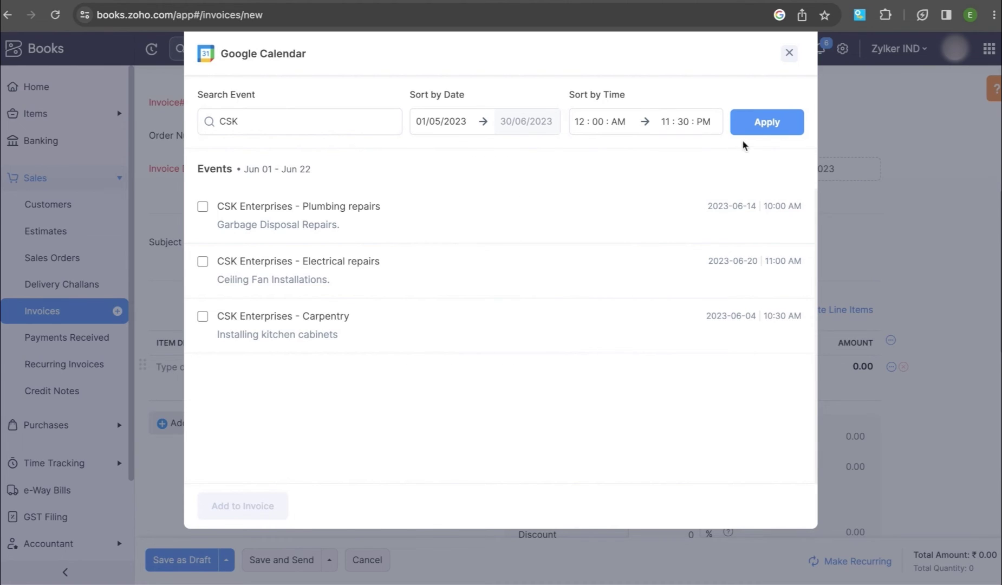
left_click(768, 123)
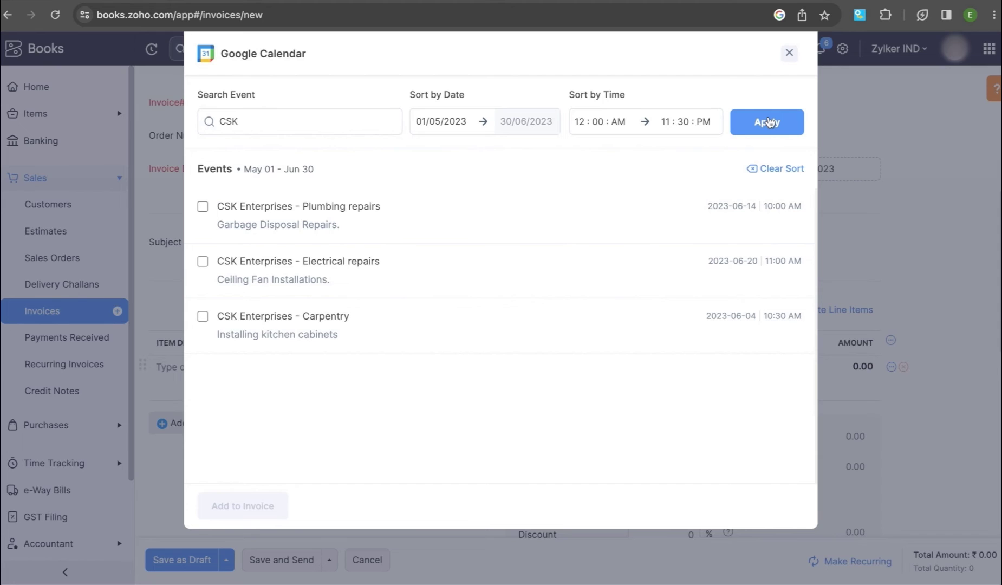
left_click(203, 206)
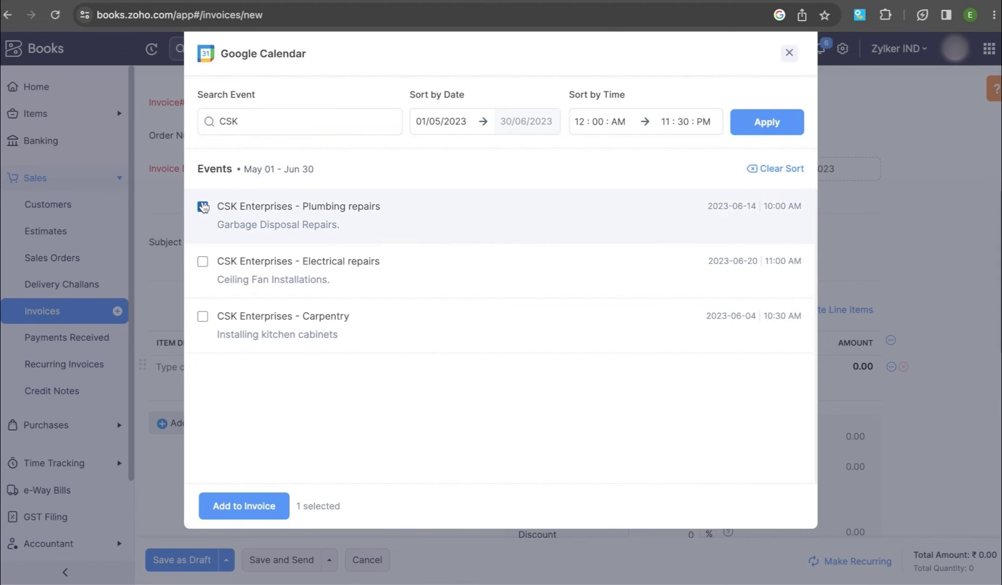
Step: Add the Plumbing repairs event to the invoice and update its SAC code
left_click(241, 509)
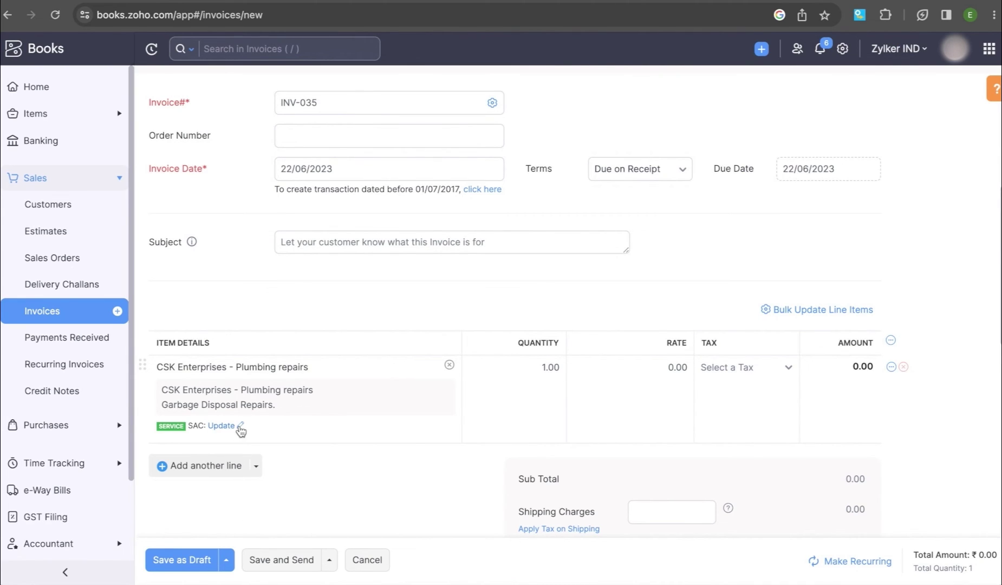
left_click(237, 427)
left_click(230, 472)
key("ctrl+v")
left_click(216, 512)
Step: Set the line rate to 25670.00 with Out of Scope tax, then save and send
left_click(628, 371)
type("25670.00")
left_click(719, 374)
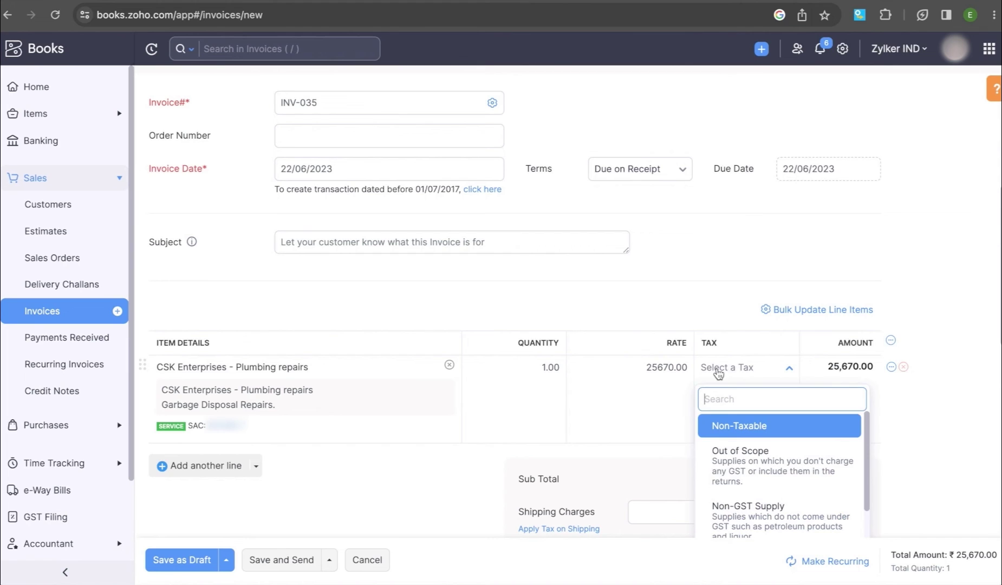
left_click(726, 458)
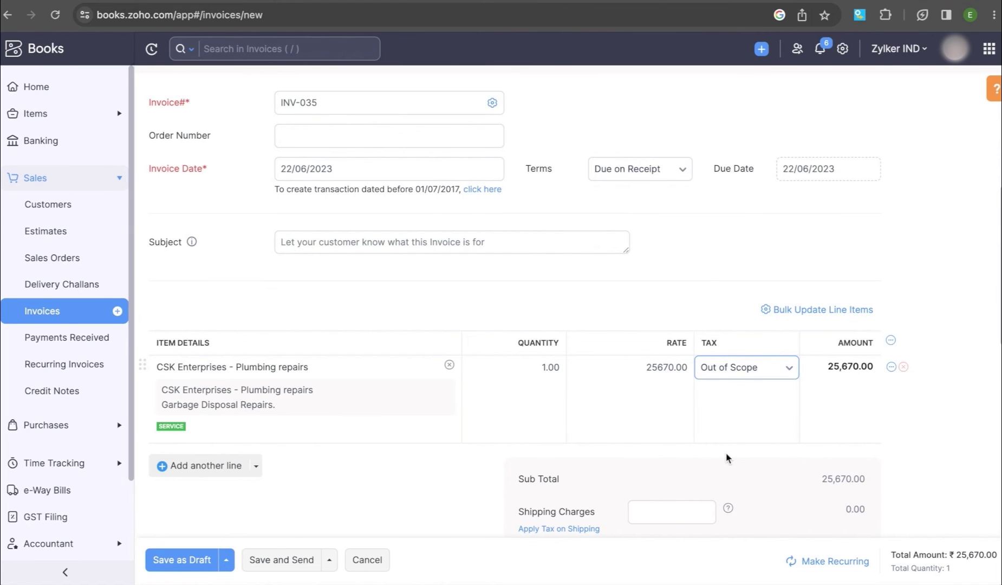
scroll(727, 458, "down", 10)
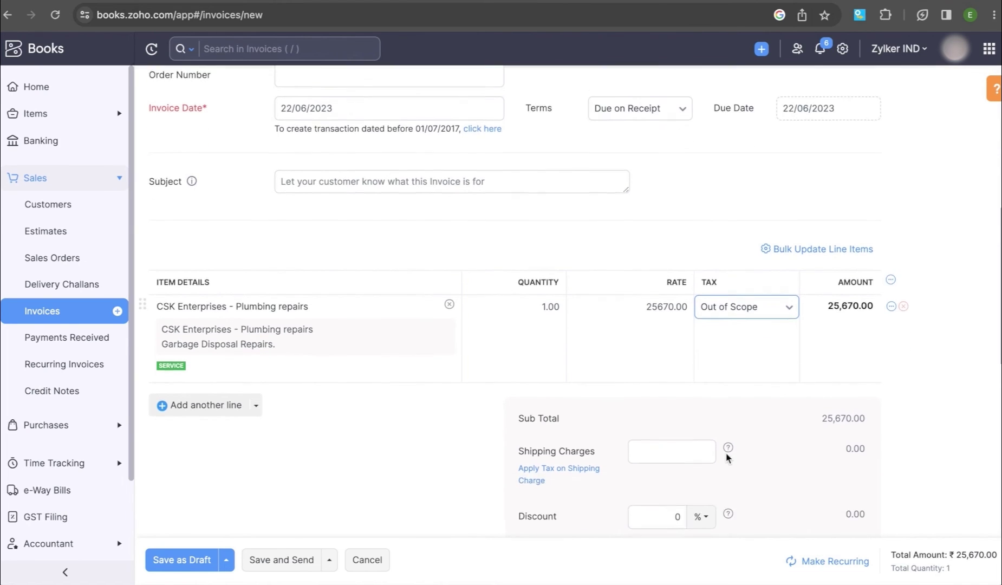
left_click(246, 563)
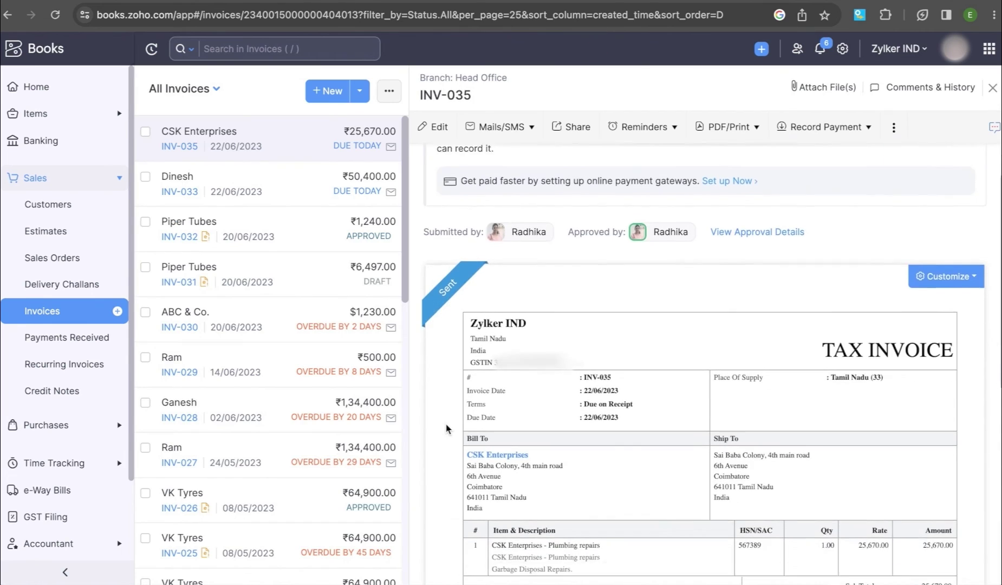
Step: Scroll down through the sent invoice INV-035 preview
scroll(446, 429, "down", 3)
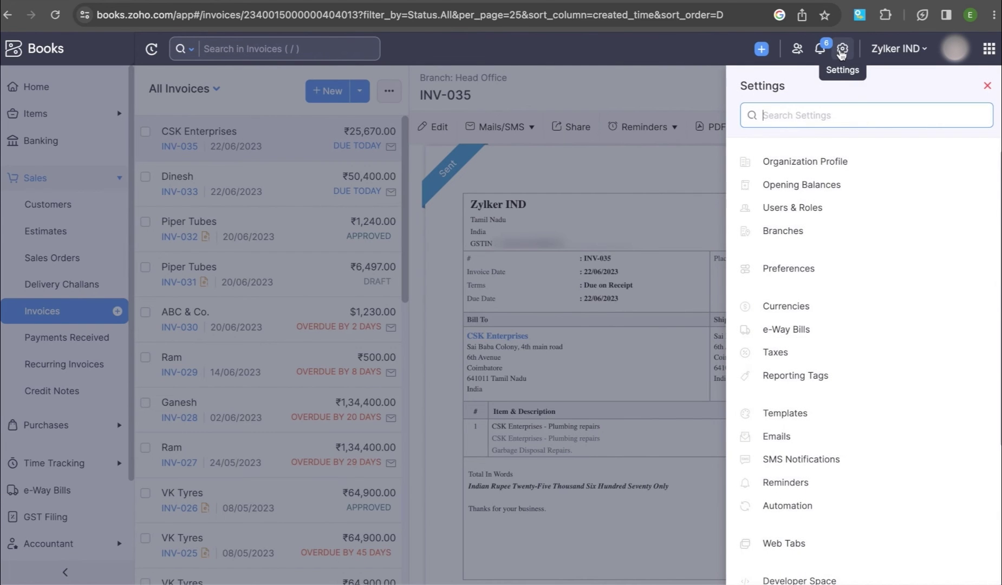
Step: Uninstall the Invoice with Google Calendar extension from Marketplace's Installed Extensions and confirm
scroll(835, 261, "down", 5)
left_click(822, 482)
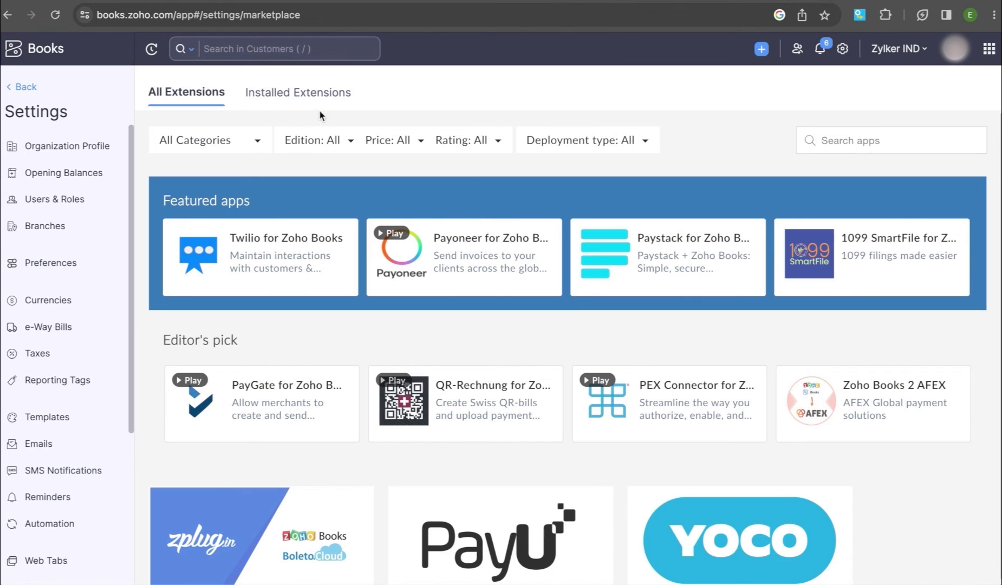
left_click(308, 97)
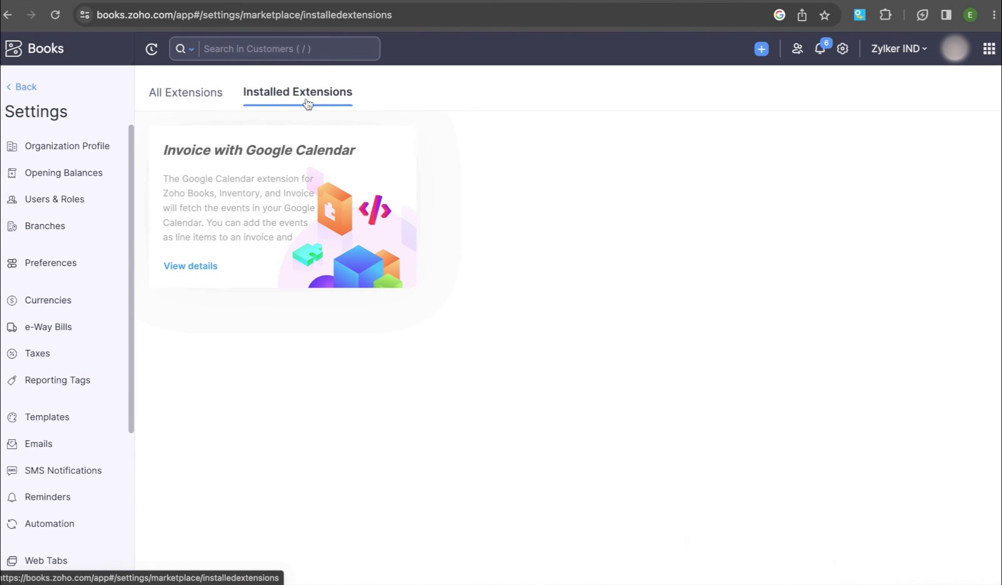
left_click(213, 271)
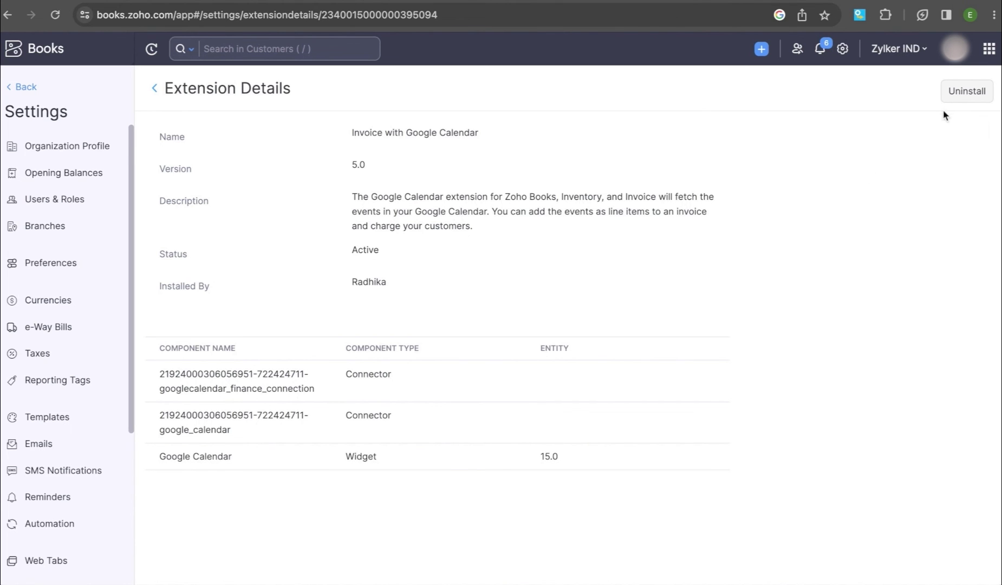
left_click(956, 93)
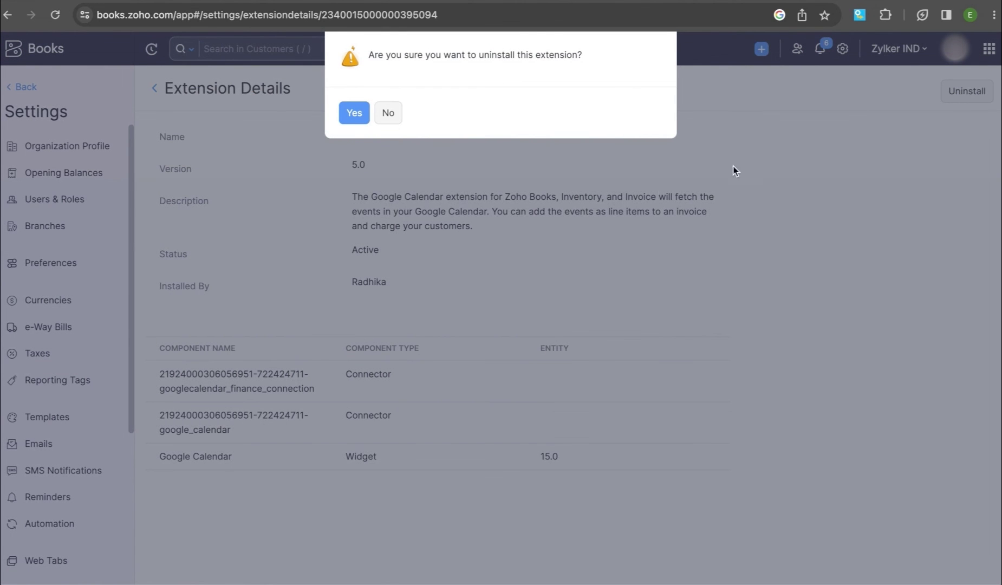
left_click(352, 112)
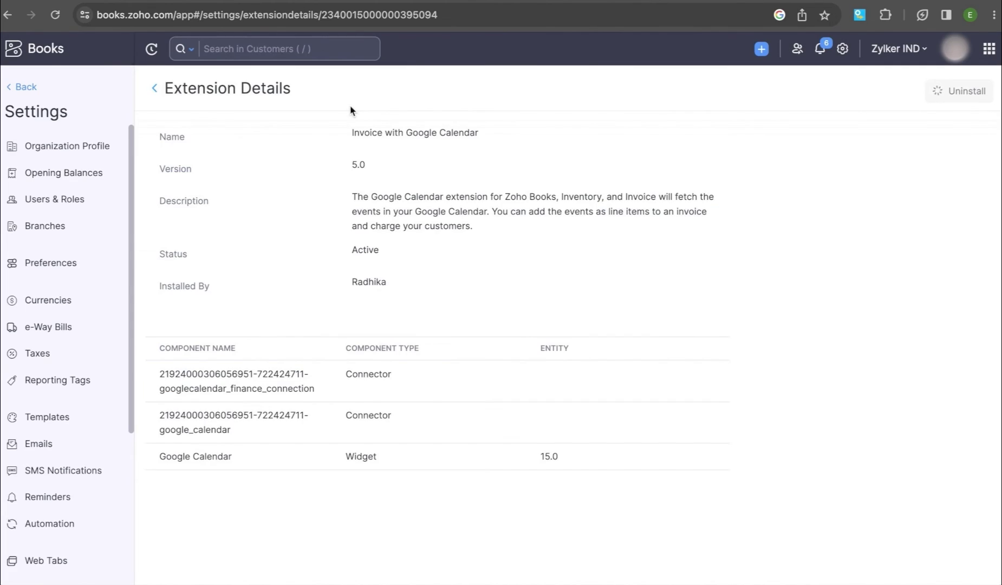